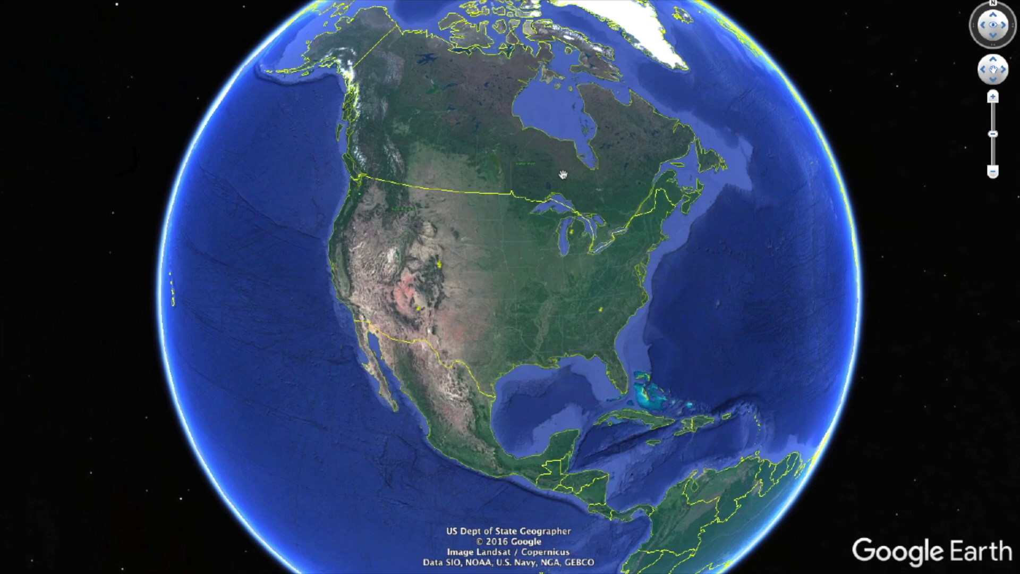
Zoom in from the globe toward Grand Rapids, Michigan
scroll(580, 255, "up", 5)
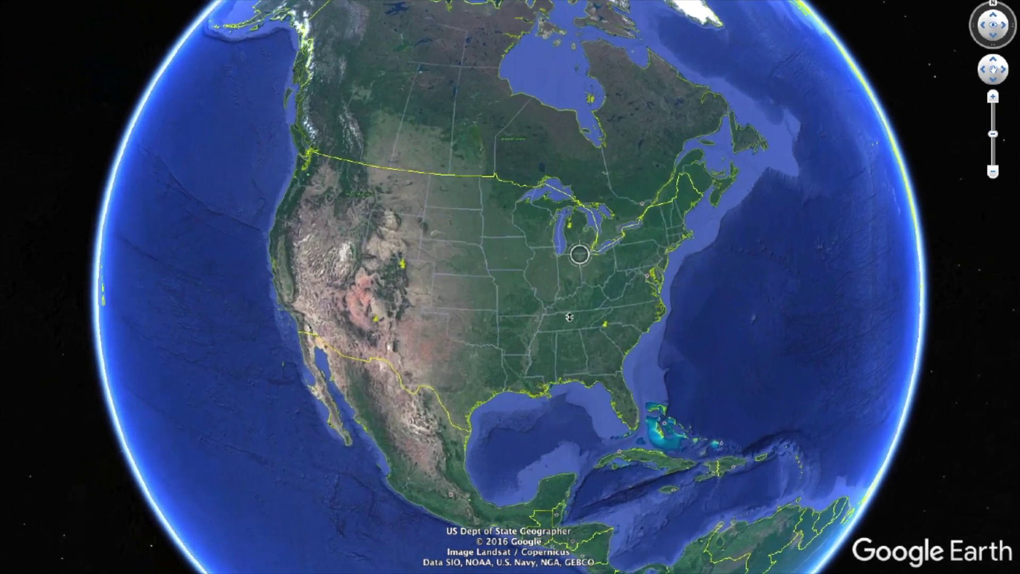
scroll(589, 345, "up", 5)
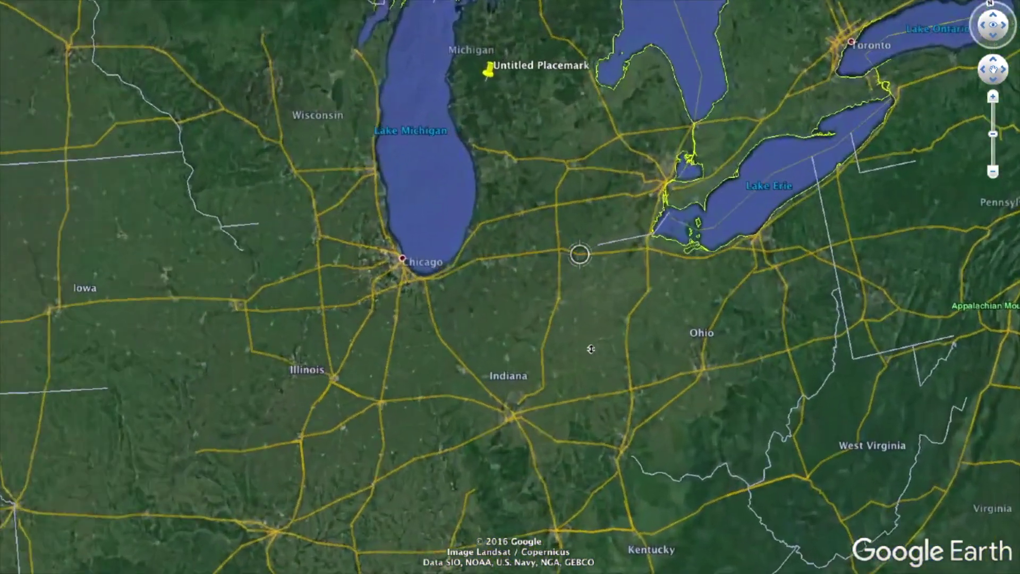
scroll(520, 247, "up", 5)
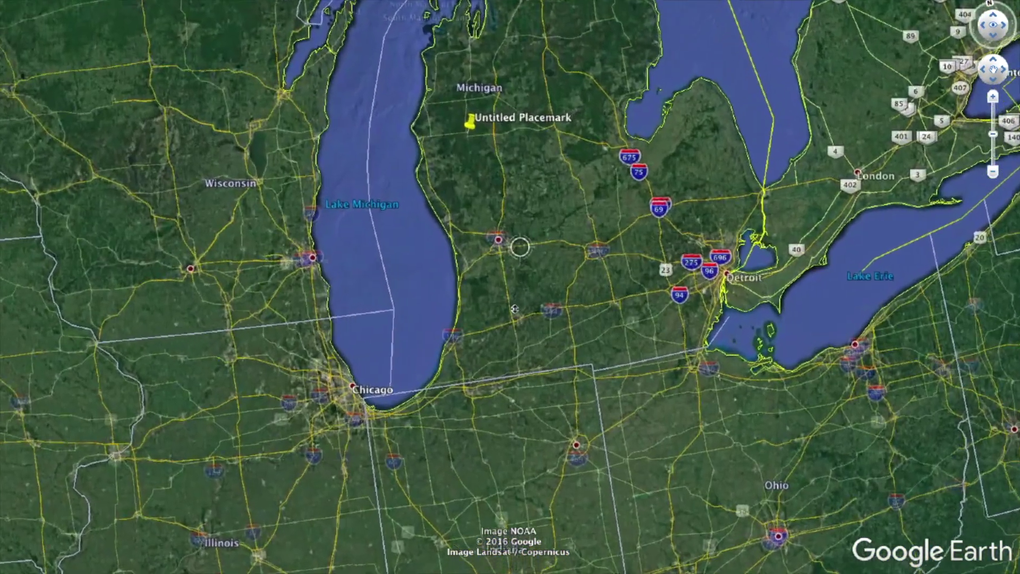
scroll(521, 247, "up", 5)
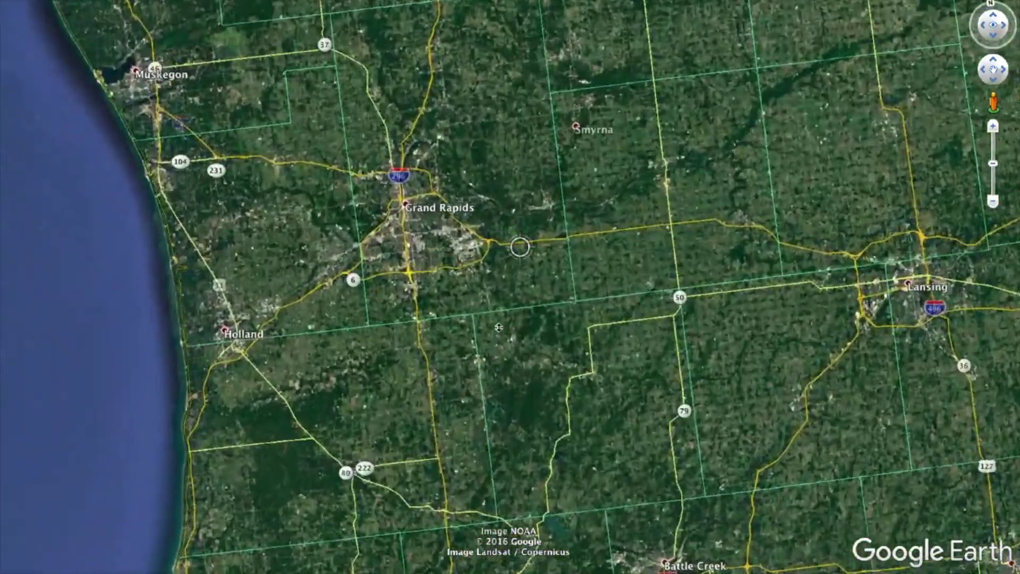
scroll(426, 172, "up", 5)
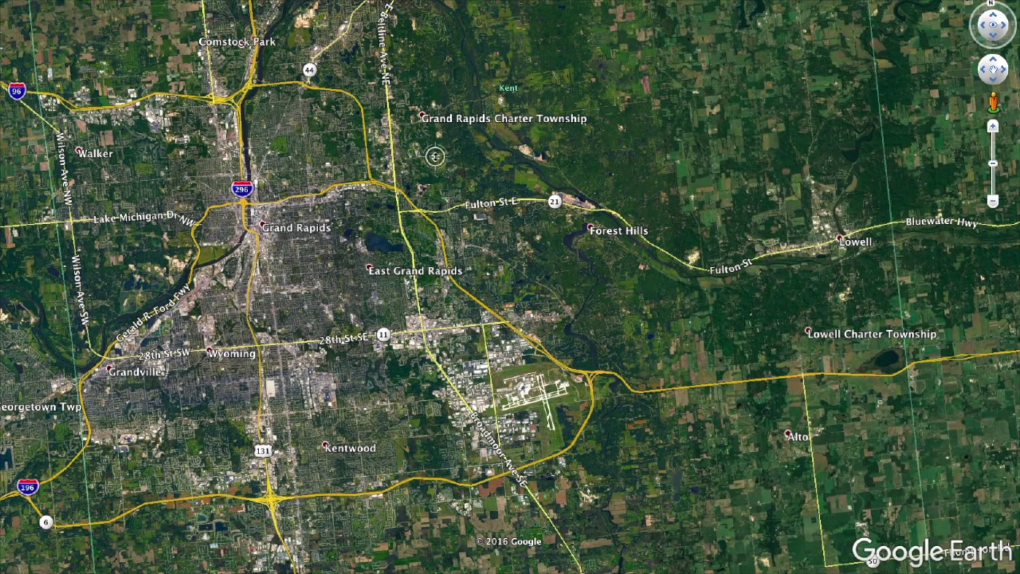
scroll(434, 156, "up", 5)
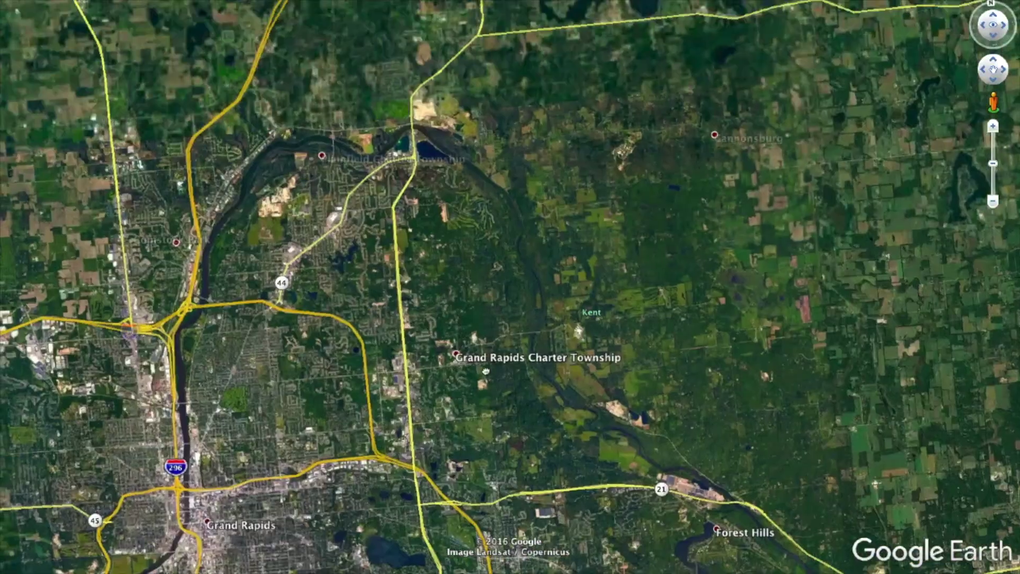
Pan toward Cannonsburg and zoom onto the wooded lots along Rosita NE west of Sunfish Lake
left_click_drag(516, 123, 330, 360)
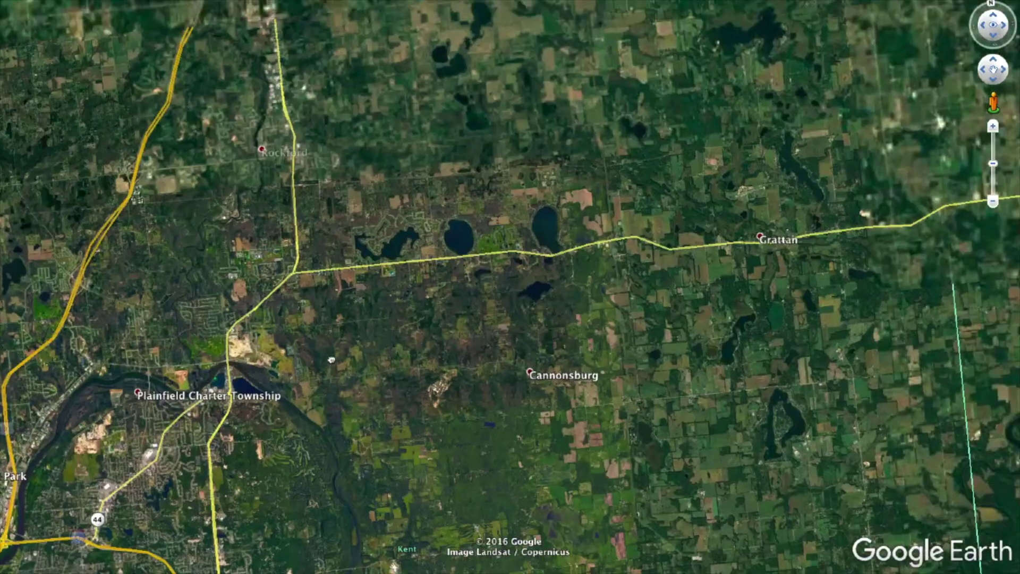
scroll(499, 195, "up", 3)
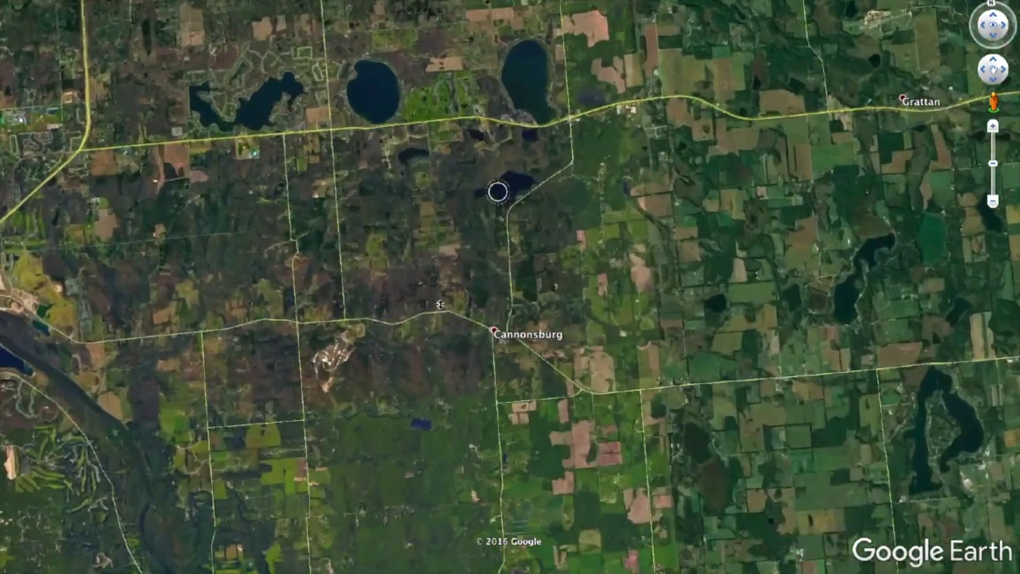
scroll(590, 345, "up", 2)
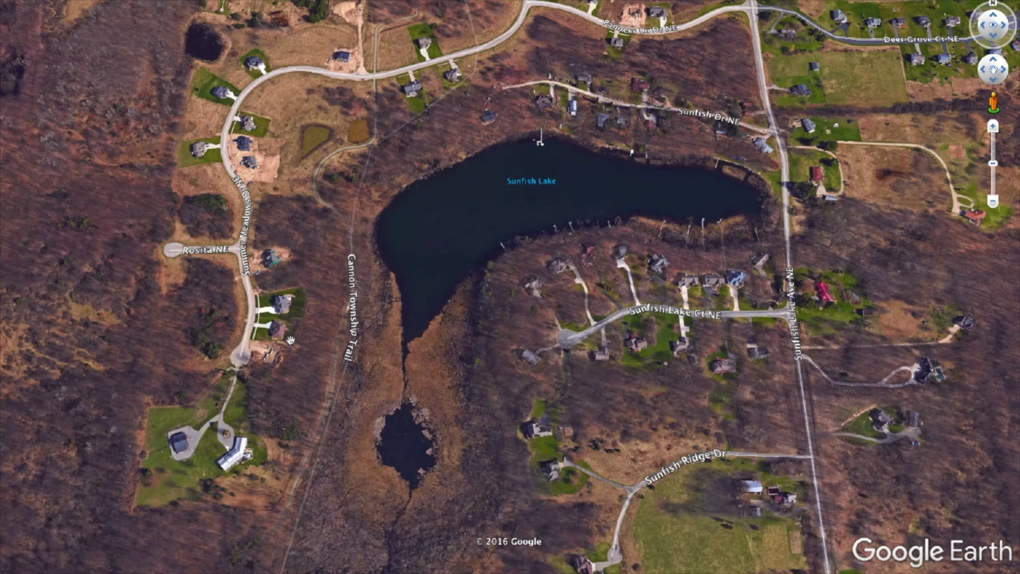
scroll(290, 335, "up", 1)
scroll(321, 383, "up", 2)
left_click_drag(322, 338, 391, 427)
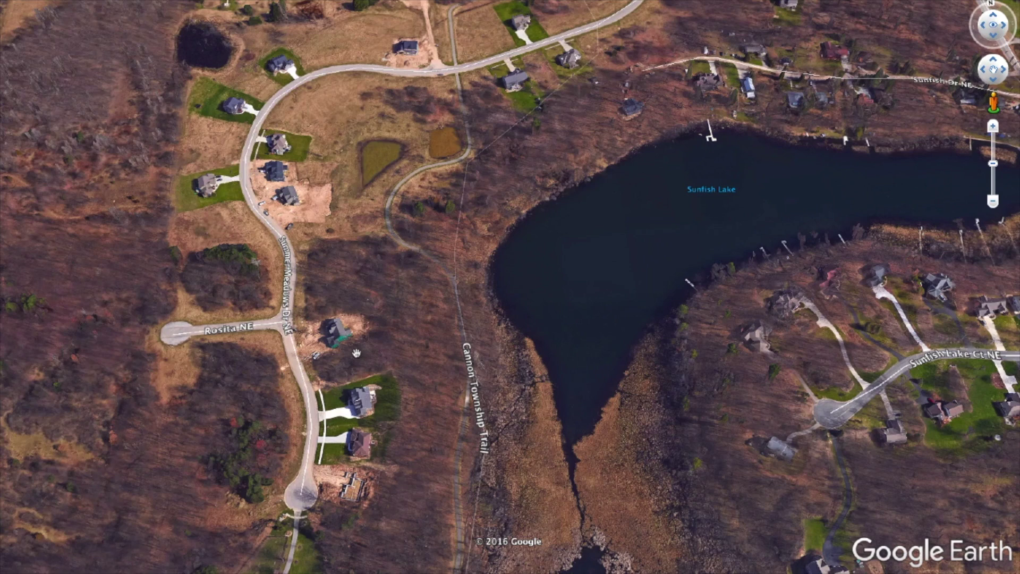
scroll(345, 425, "up", 2)
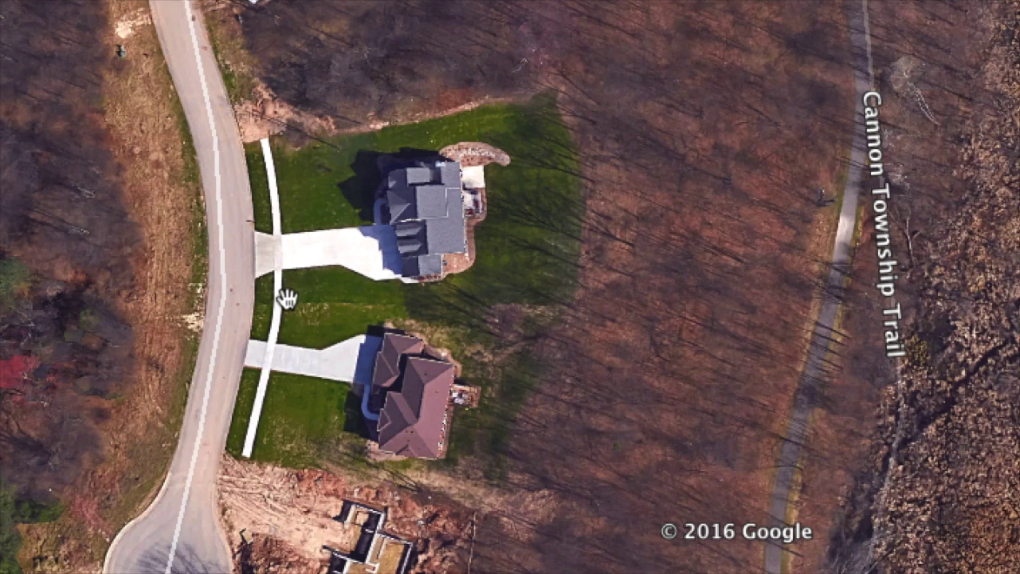
right_click_drag(417, 300, 424, 325)
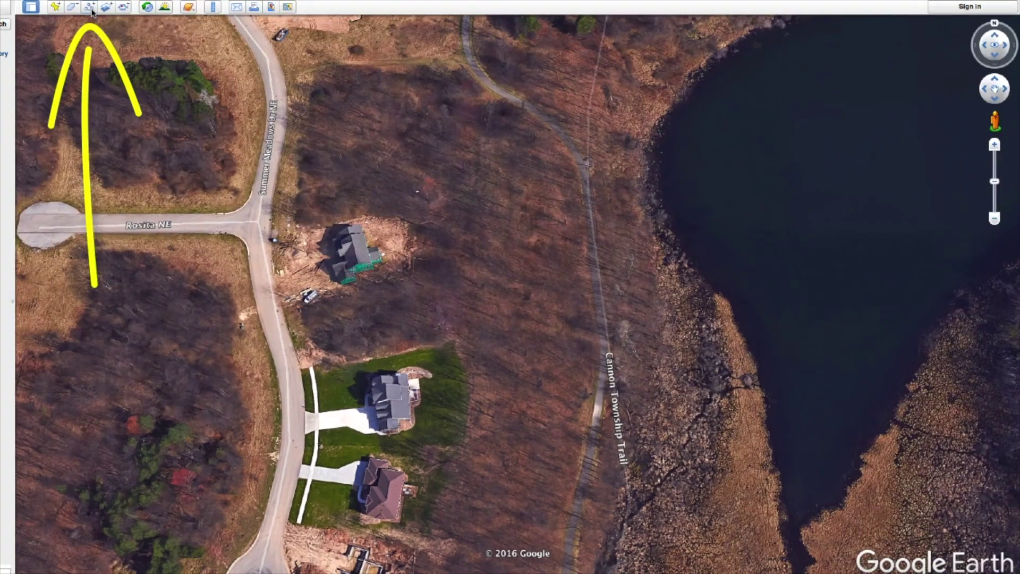
Start a new path with its length measured in Feet
left_click(91, 7)
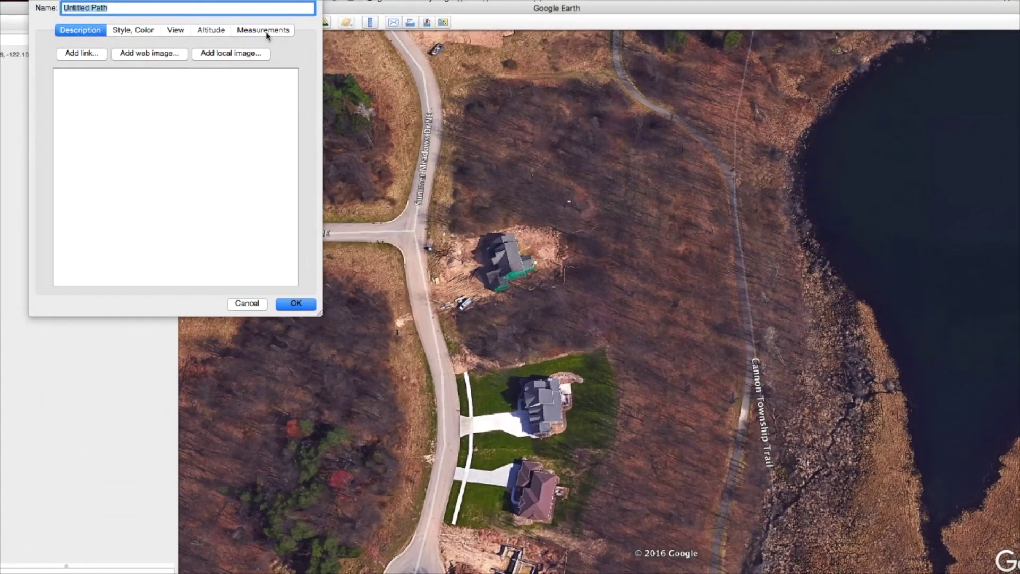
left_click(236, 30)
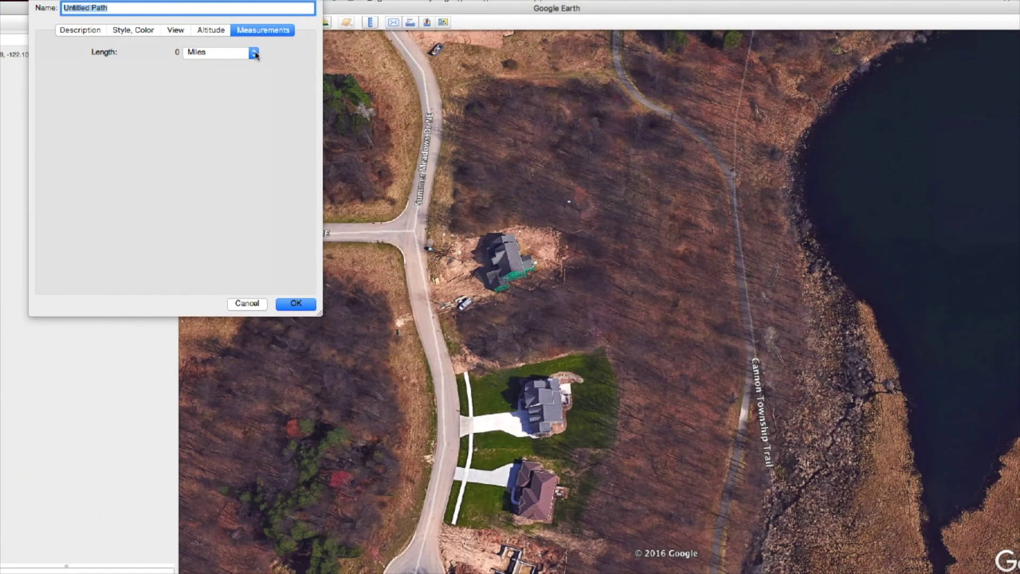
left_click(255, 54)
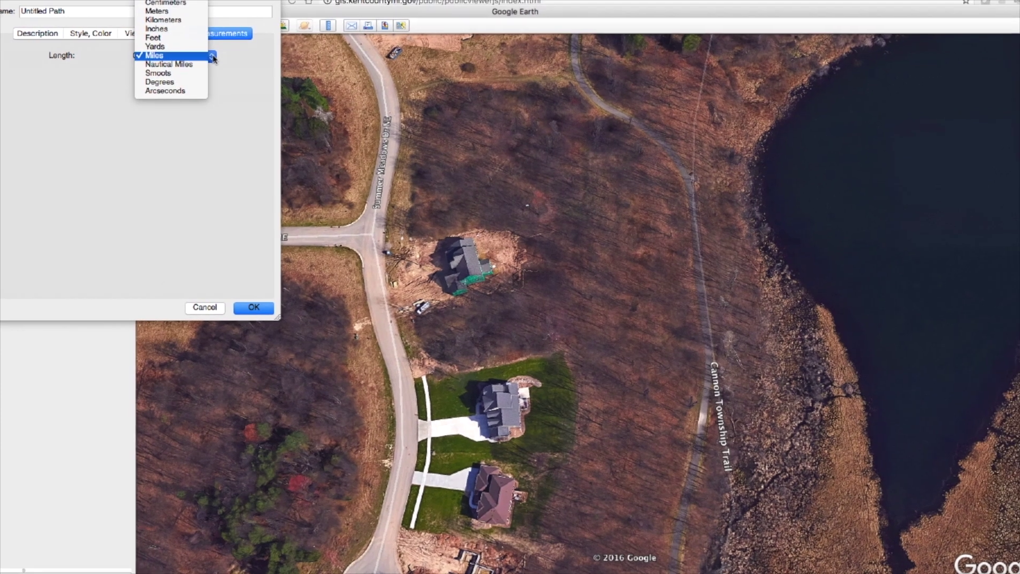
left_click(189, 39)
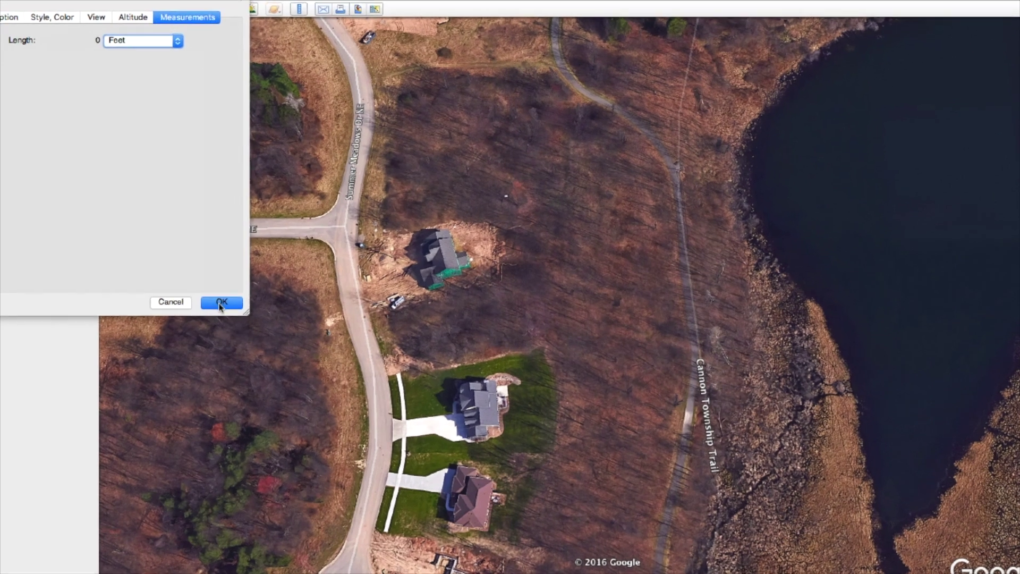
left_click(220, 303)
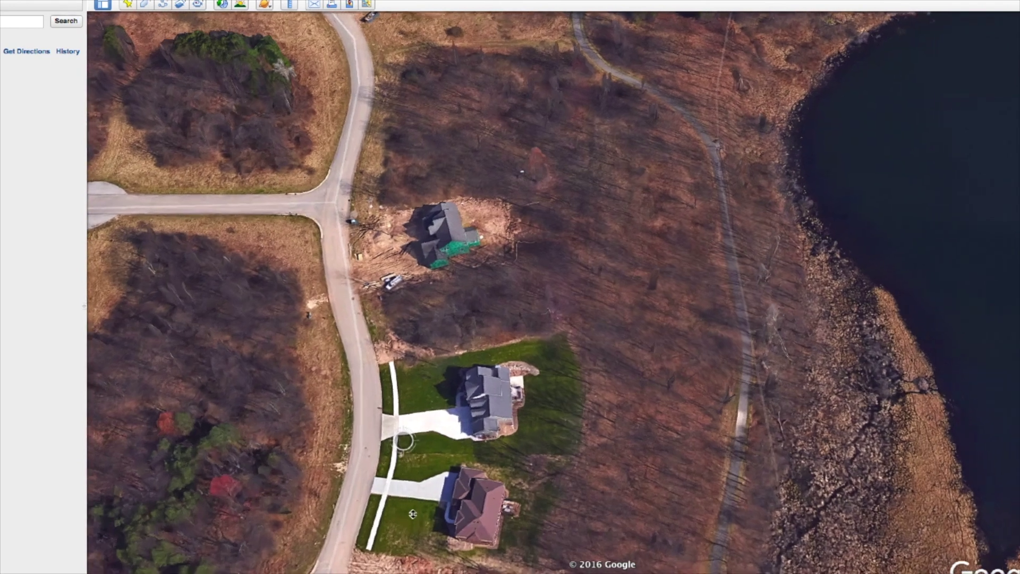
Draw a 181-foot path across the lawn from beside the driveway and confirm it
key("super+shift+t")
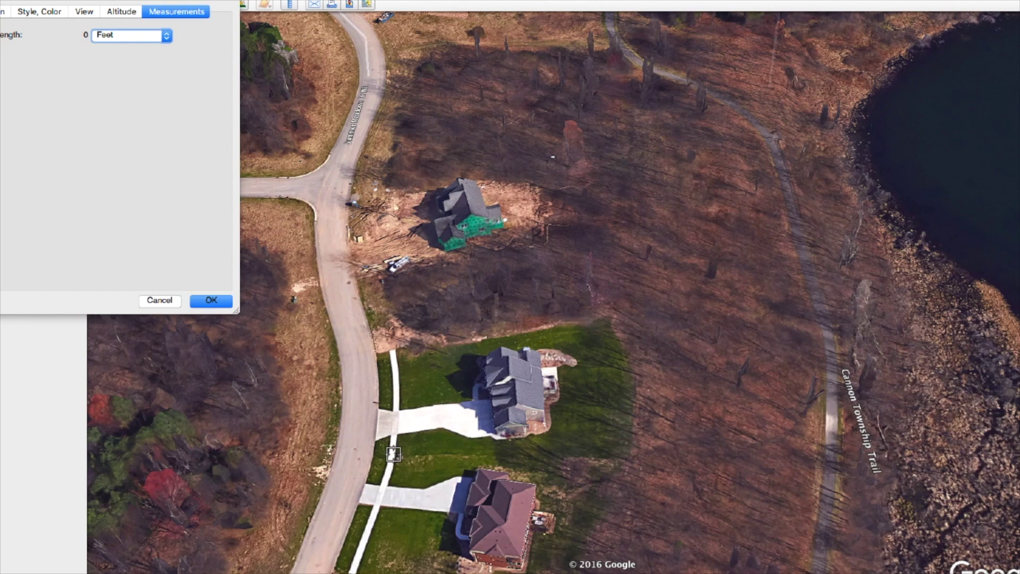
left_click(397, 455)
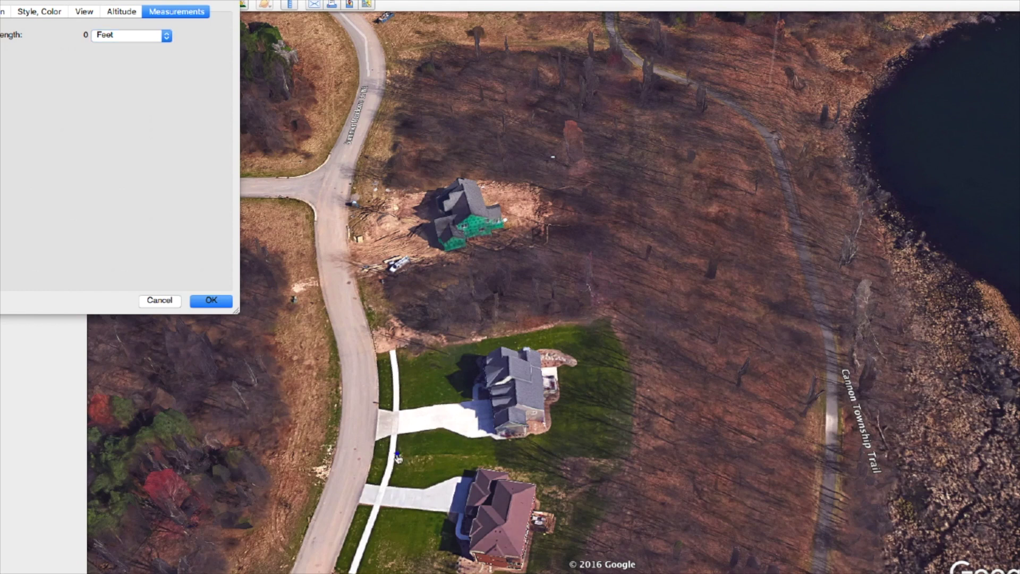
left_click(628, 457)
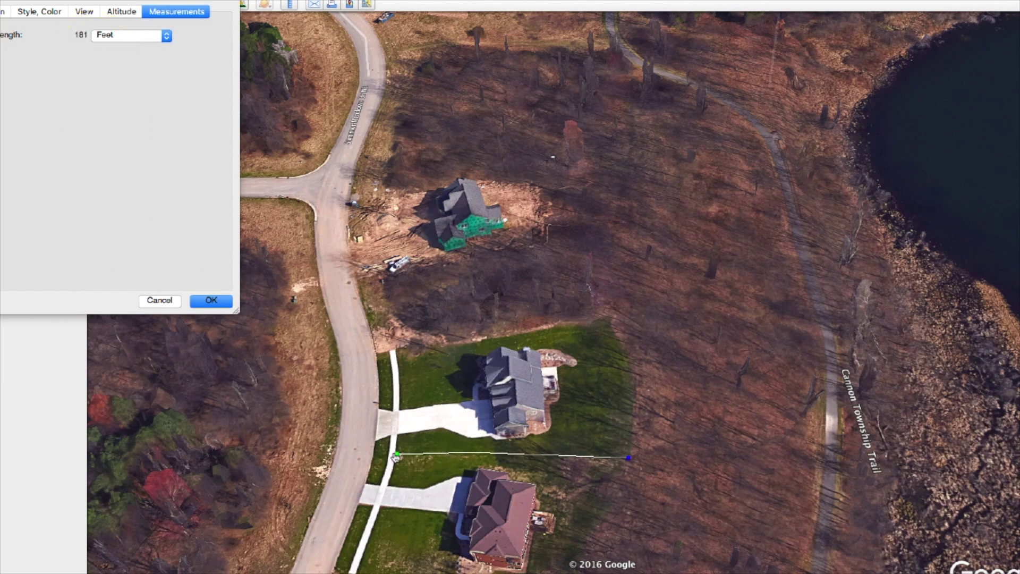
left_click(208, 302)
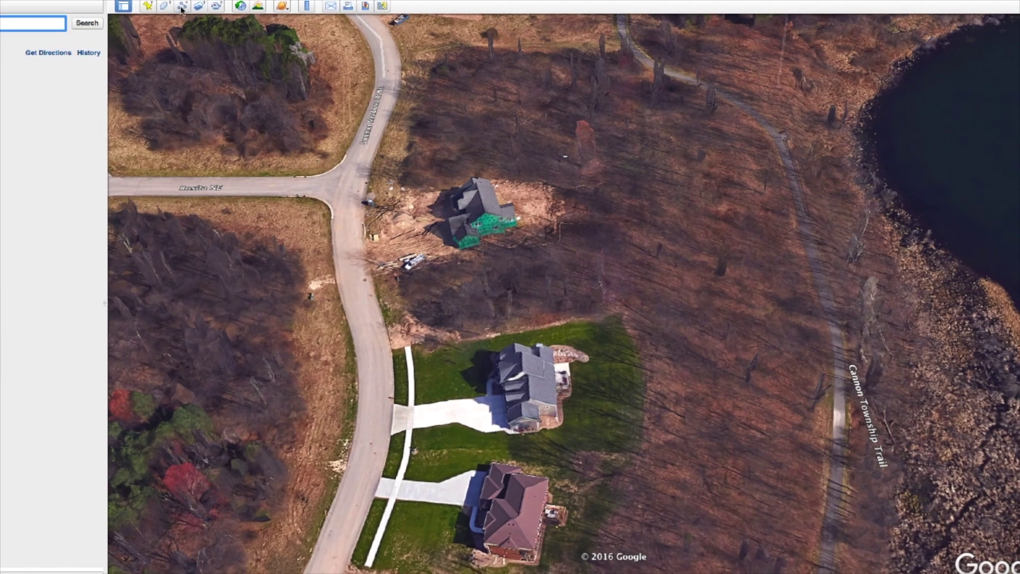
Draw a new path up the sidewalk beside the lawn, measuring 101 feet
left_click(162, 4)
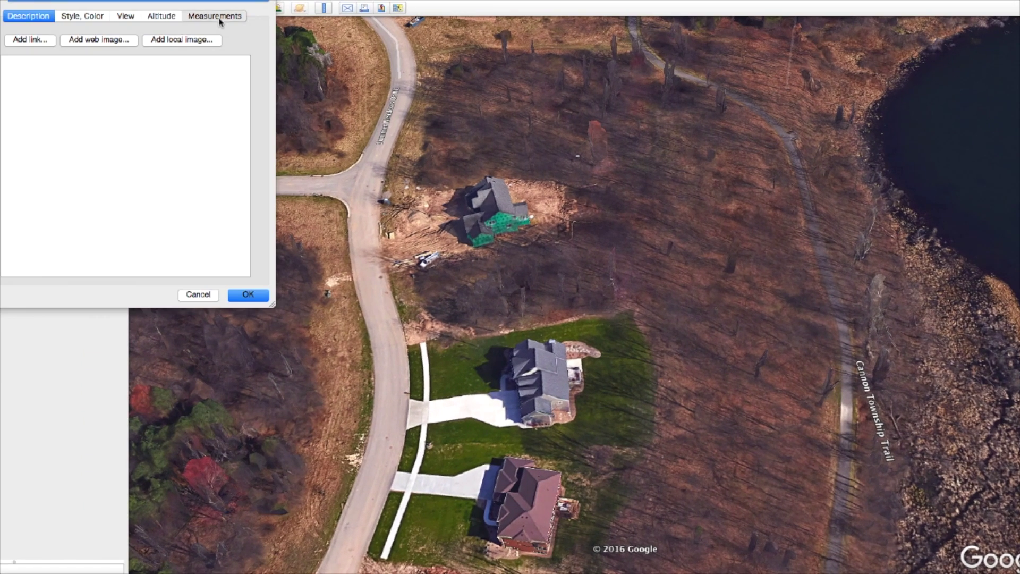
left_click(220, 17)
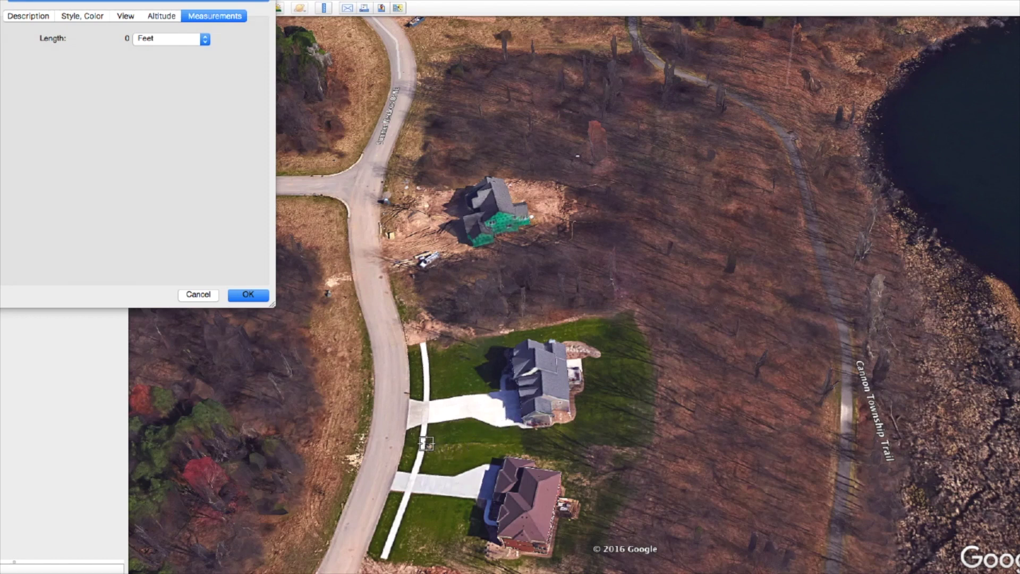
left_click(426, 444)
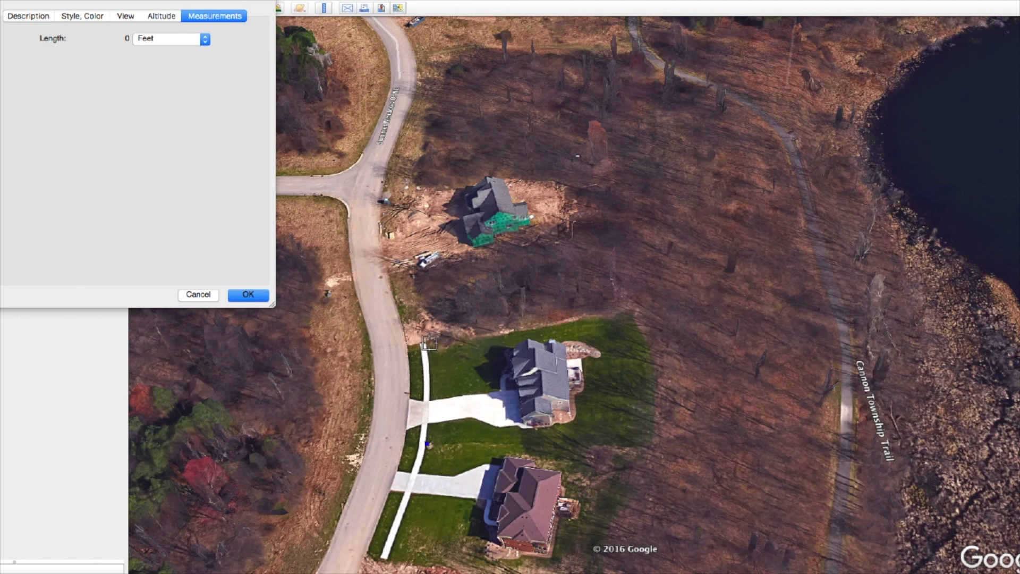
left_click(429, 342)
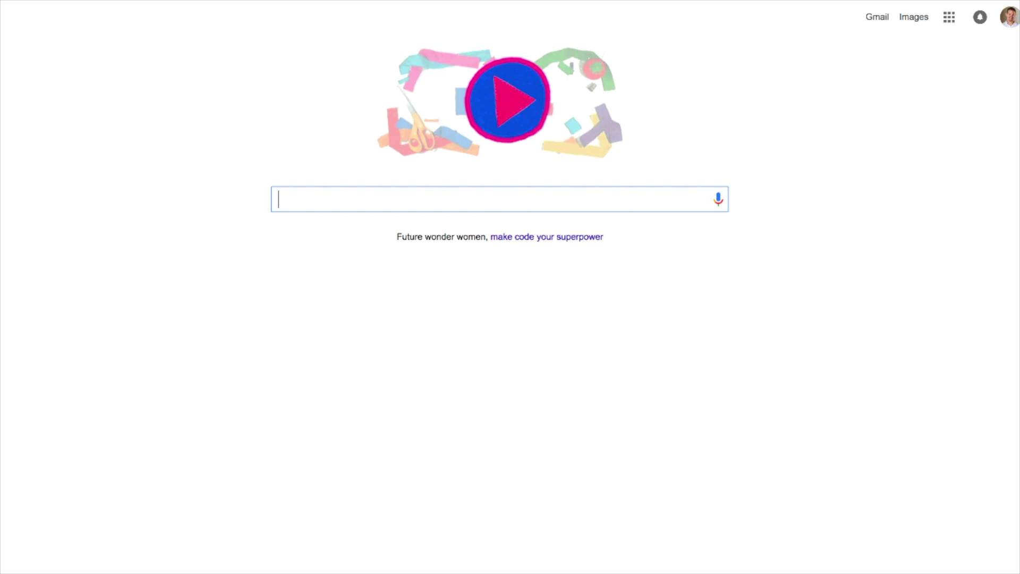
Search Google for a square footage acre calculator
type("square footage acre calculator")
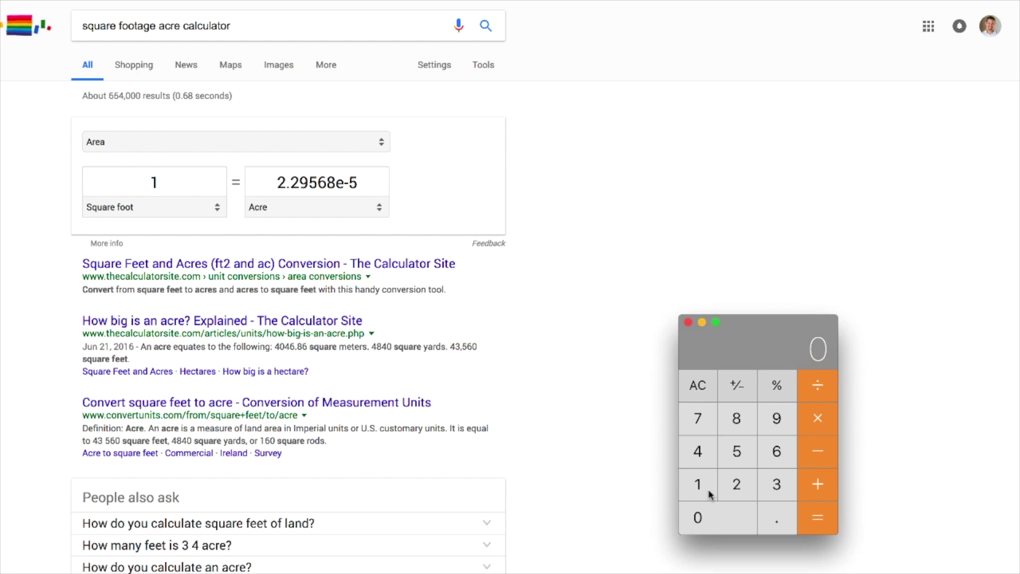
Compute 100 × 180 = 18000 in Calculator, then convert 18000 square feet to 0.41322314 acres
left_click(698, 485)
left_click(699, 518)
left_click(699, 518)
left_click(698, 484)
left_click(737, 418)
left_click(724, 517)
left_click(819, 518)
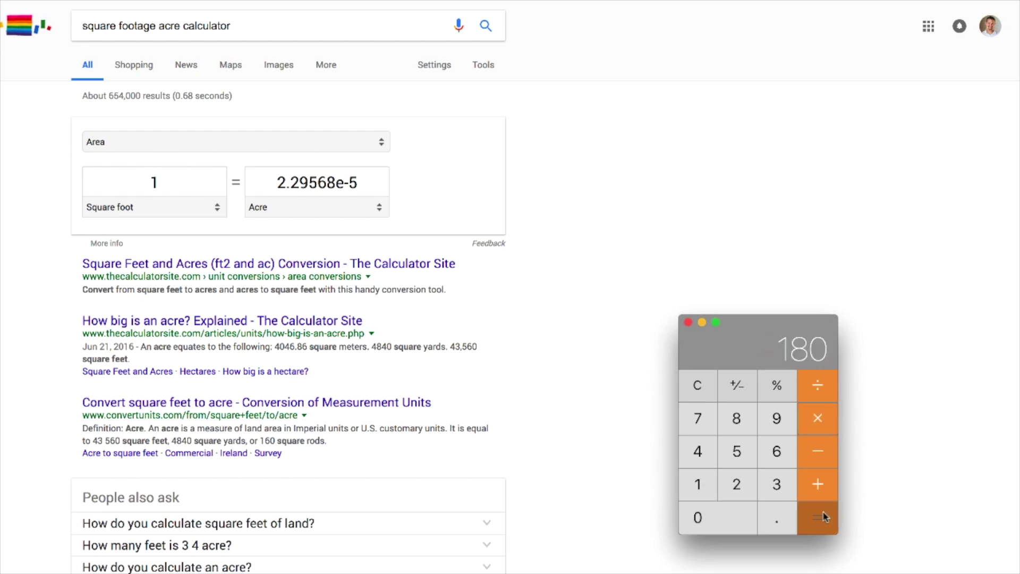
left_click(171, 182)
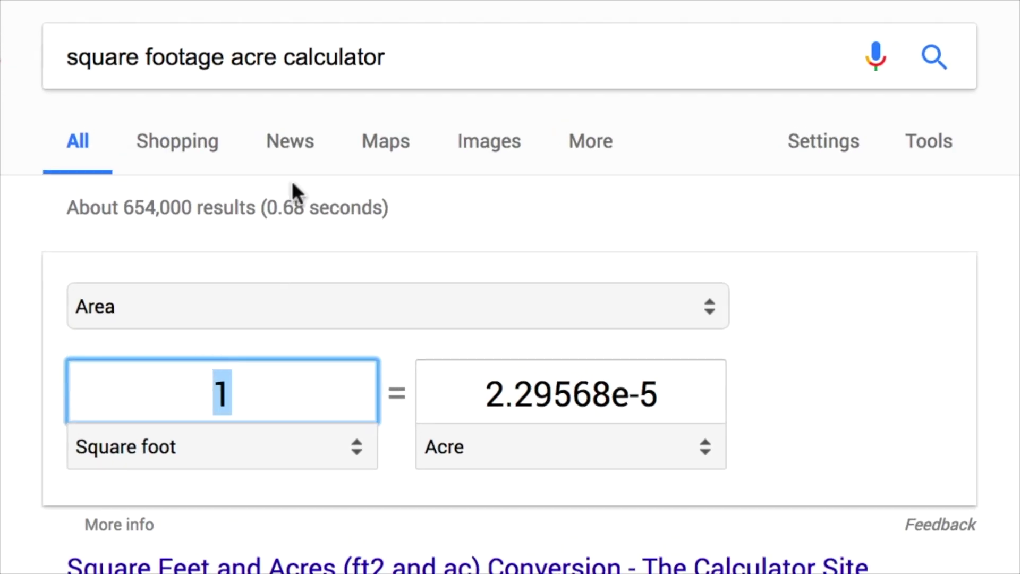
type("18000")
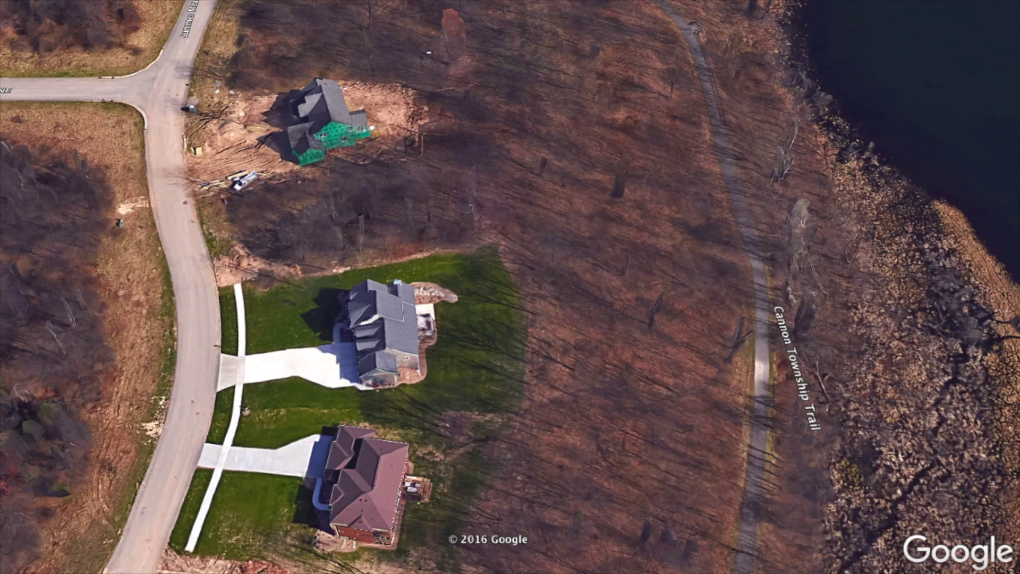
Pan the aerial view along the Sunfish Lake shoreline to survey the nearby lots
left_click_drag(405, 79, 391, 268)
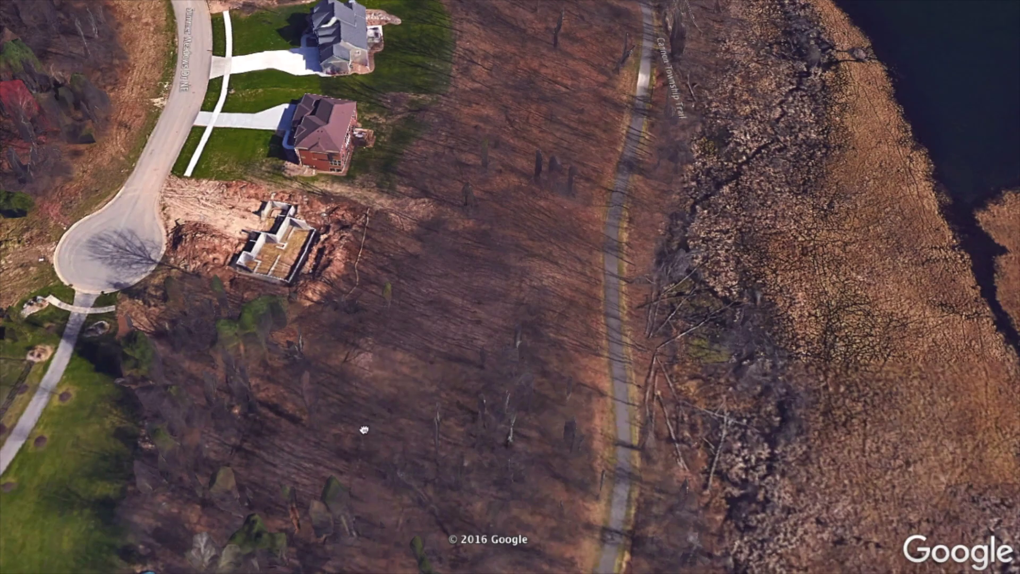
left_click_drag(364, 430, 294, 197)
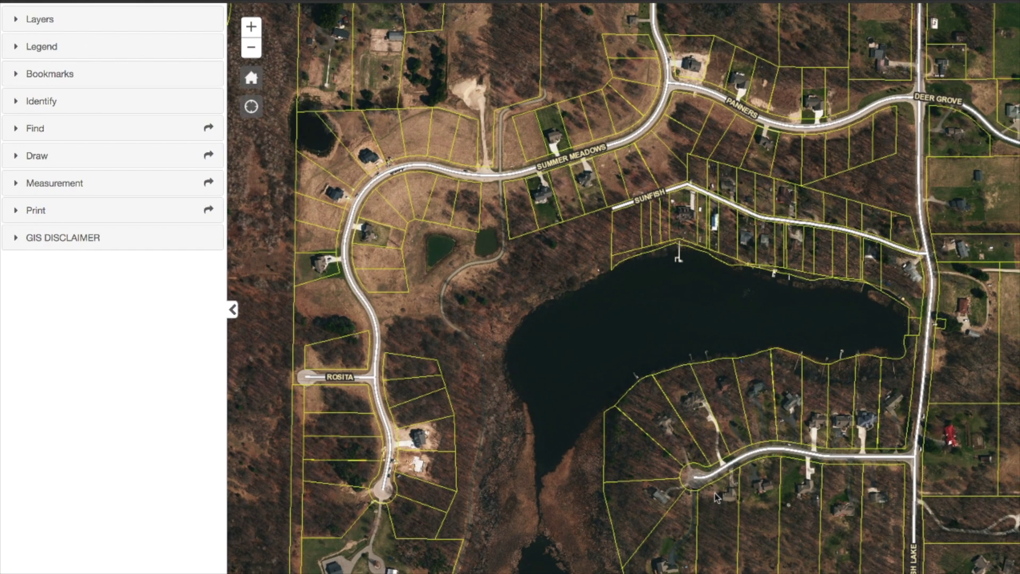
left_click_drag(714, 497, 811, 420)
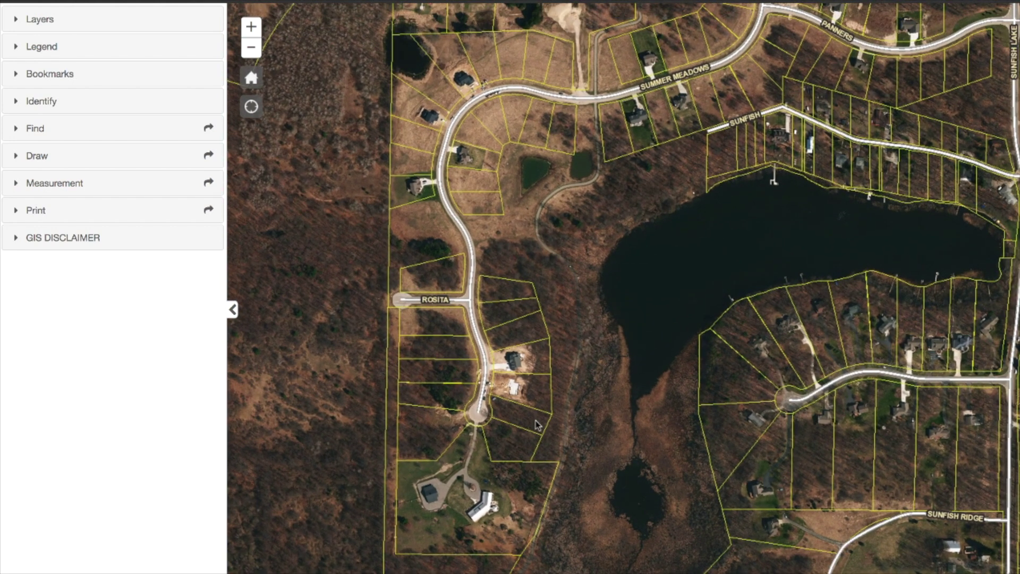
Zoom the parcel map in one level and centre the Summer Meadows lots by the lake
left_click(251, 26)
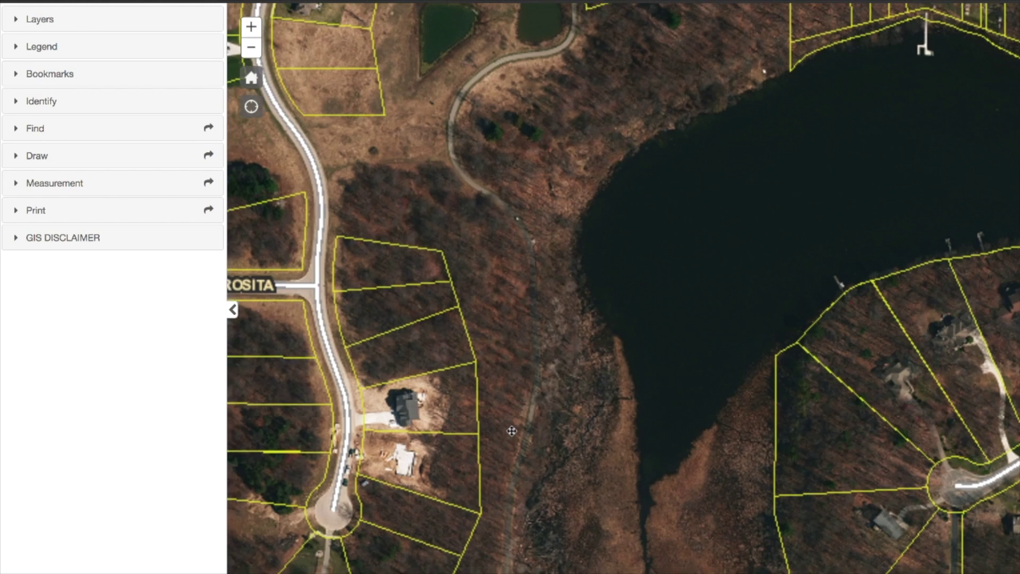
left_click_drag(512, 431, 559, 397)
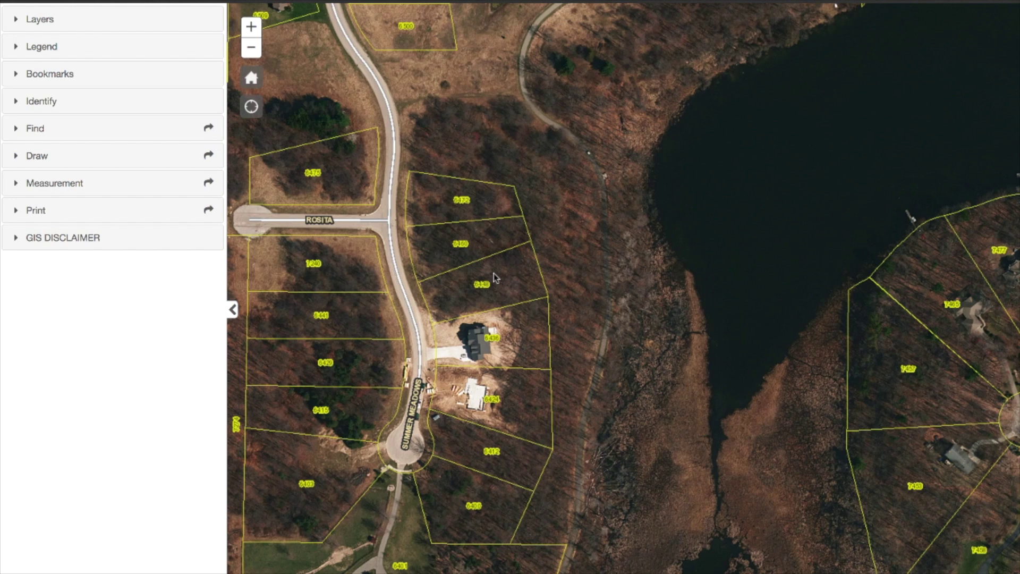
Measure the lakeside lot's boundary in feet, giving sides of 254.2, 119.9 and 252.3 ft
left_click(16, 184)
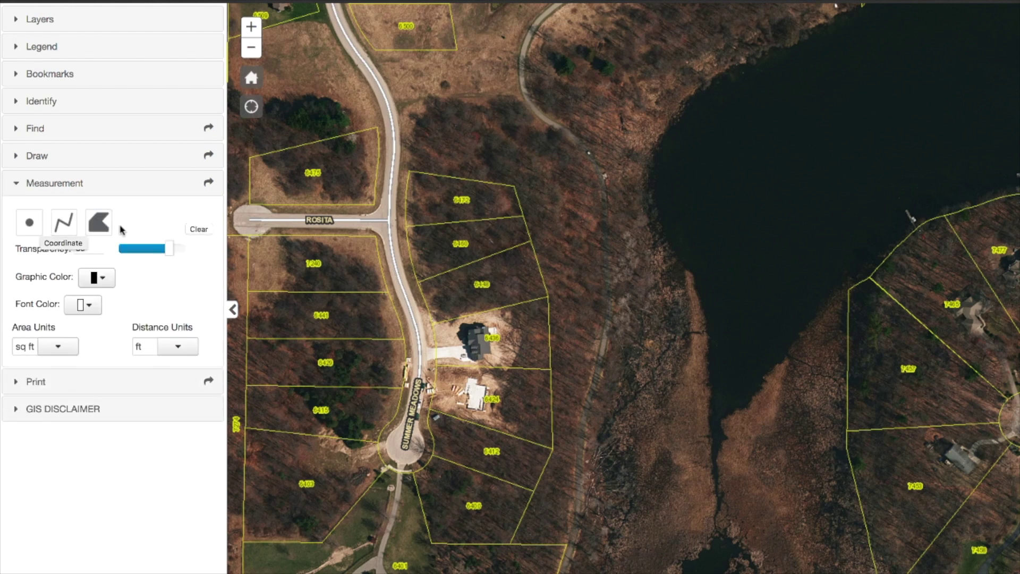
left_click(60, 229)
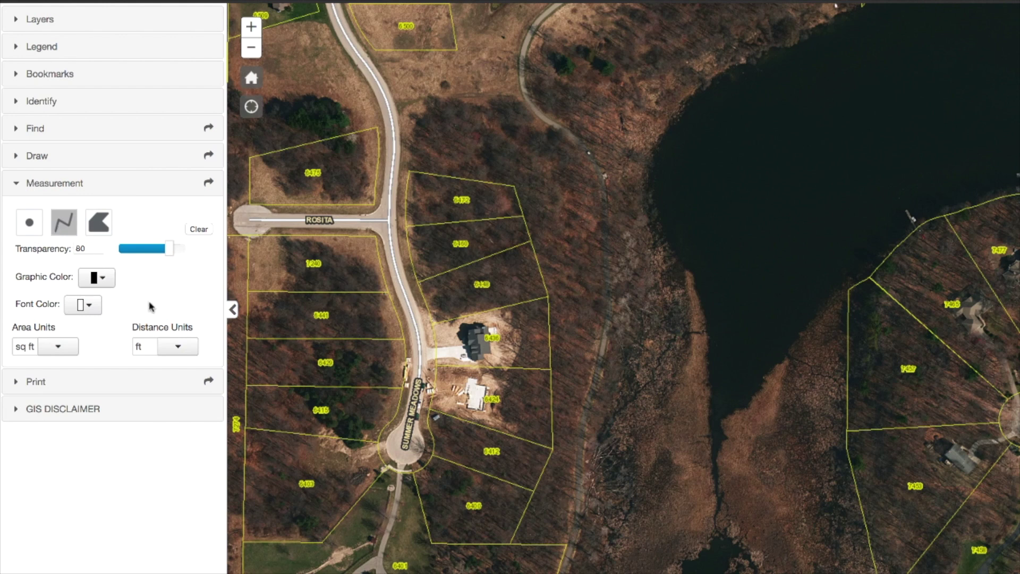
left_click(419, 283)
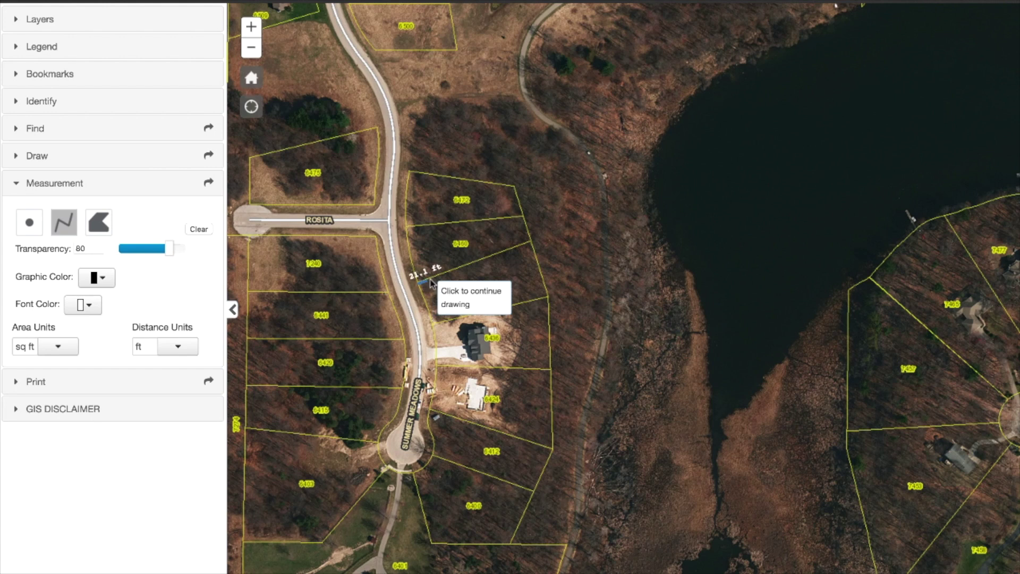
left_click(529, 243)
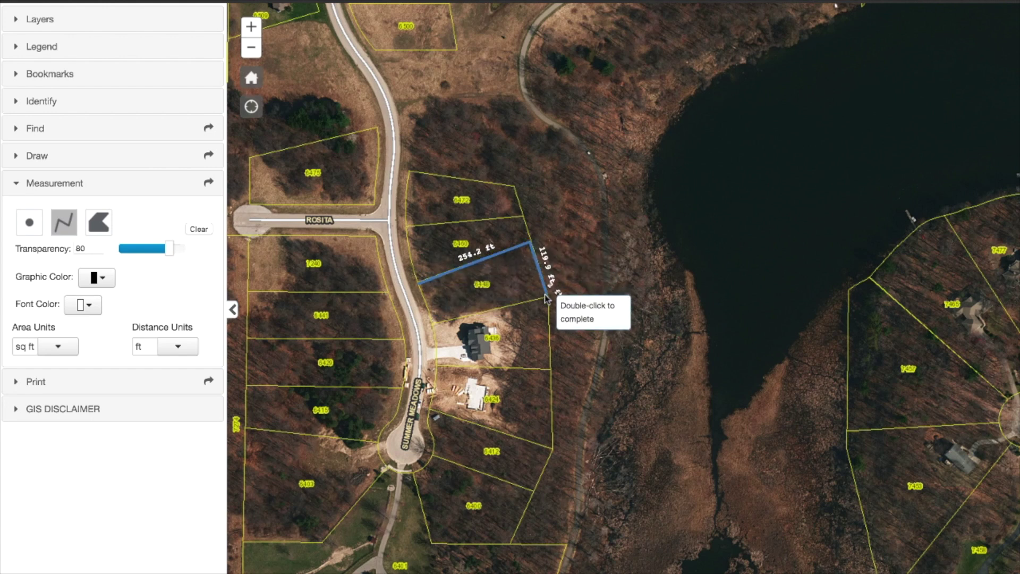
left_click(547, 295)
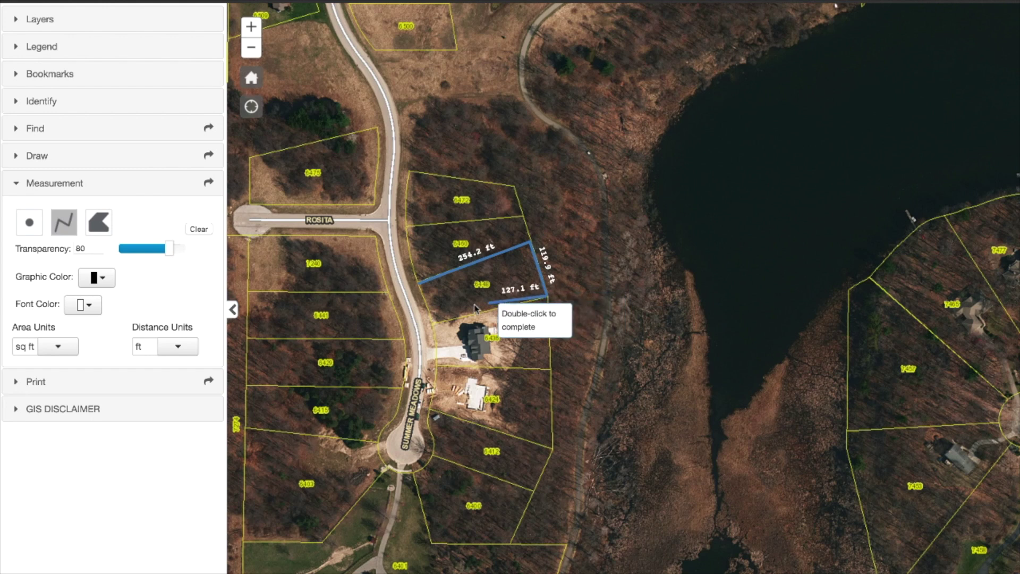
left_click(433, 324)
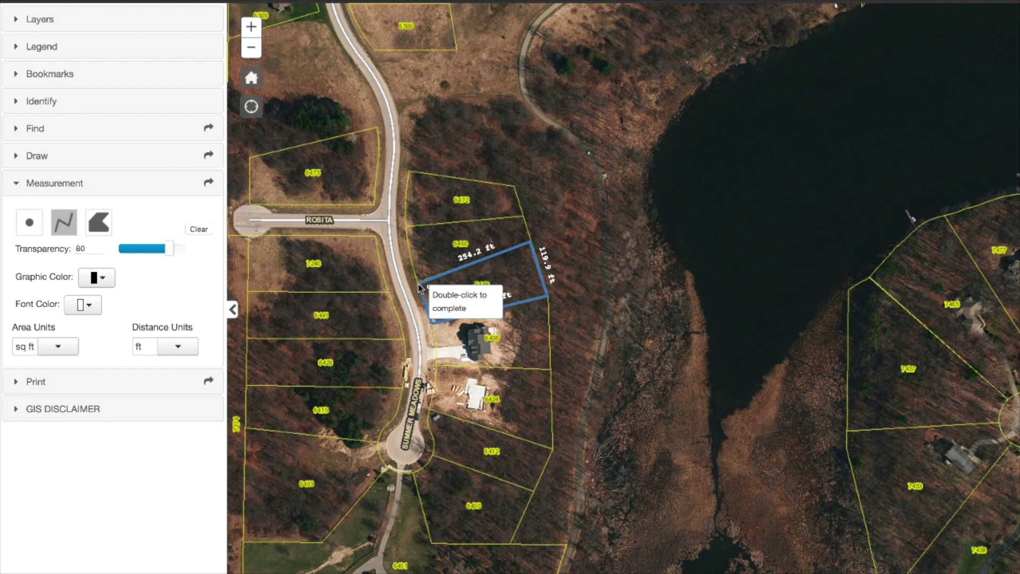
double_click(419, 287)
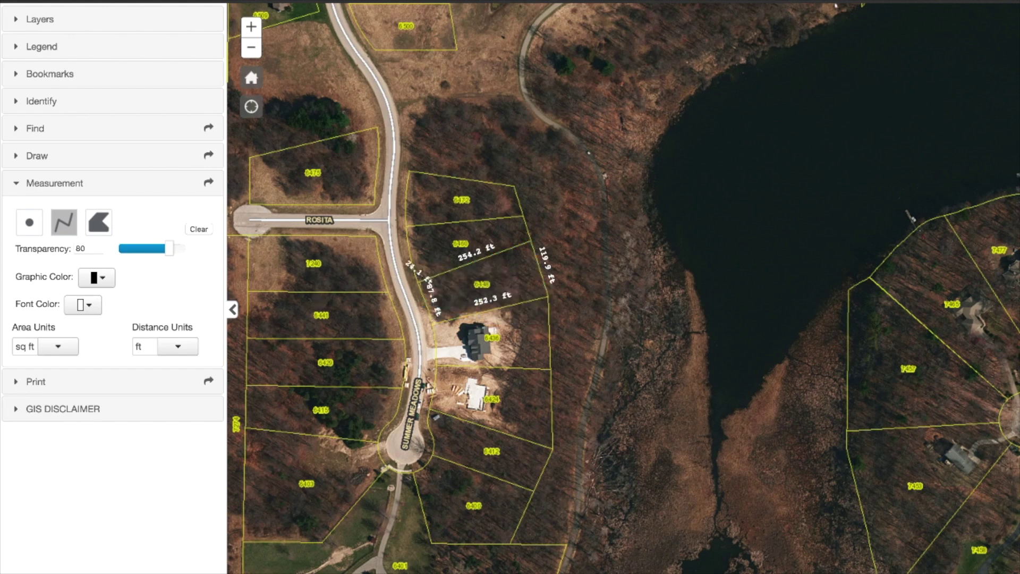